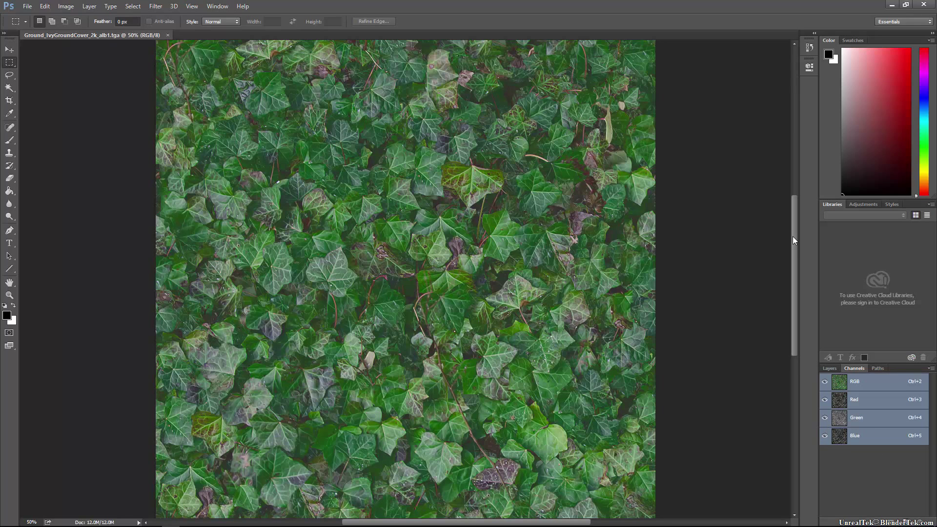
# Zoom the Ground_IvyGroundCover_2k_alb1.tga texture out to about 44% so all its edges show.
pyautogui.scroll(3, 792, 236)
pyautogui.scroll(-2, 782, 251)
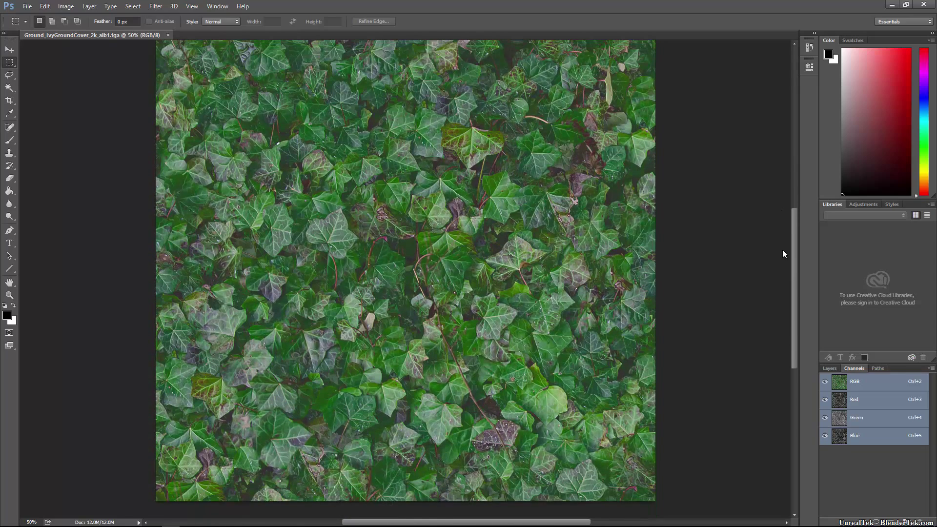
pyautogui.hotkey('ctrl', '-')
pyautogui.scroll(2, 634, 290)
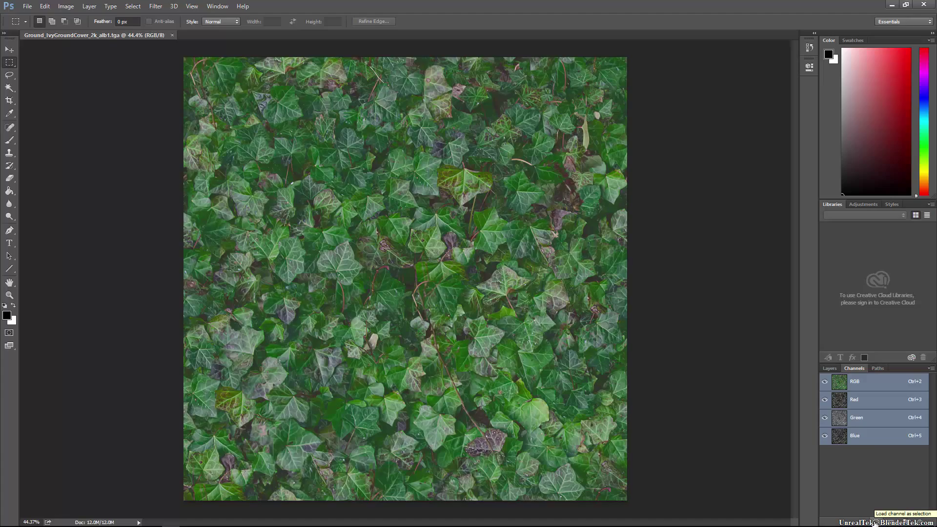
# Load the ivy image's brightness as a selection, save it as Alpha 1, and view it alone.
pyautogui.click(874, 522)
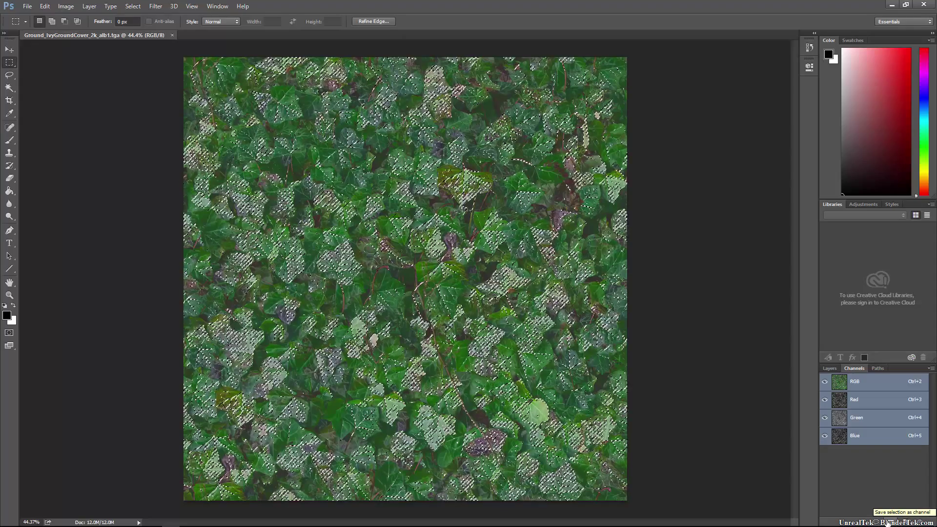
pyautogui.click(886, 522)
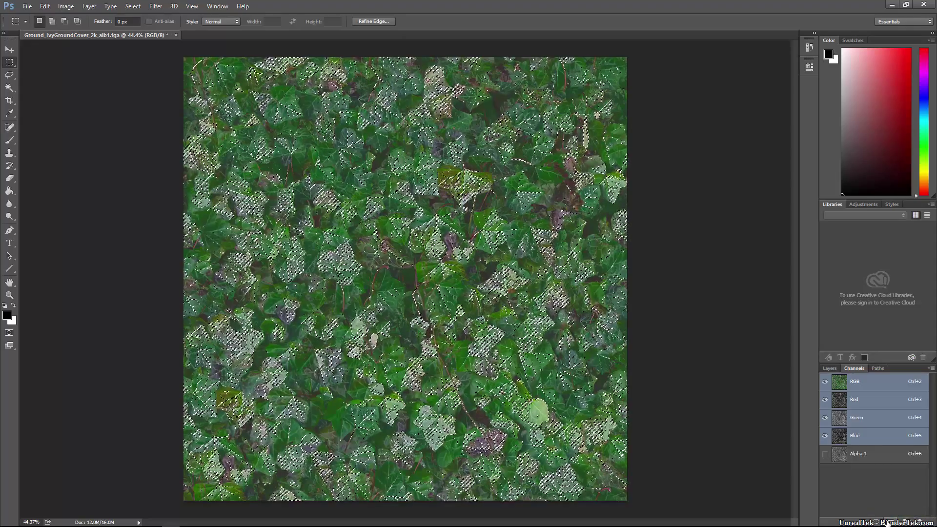
pyautogui.click(848, 459)
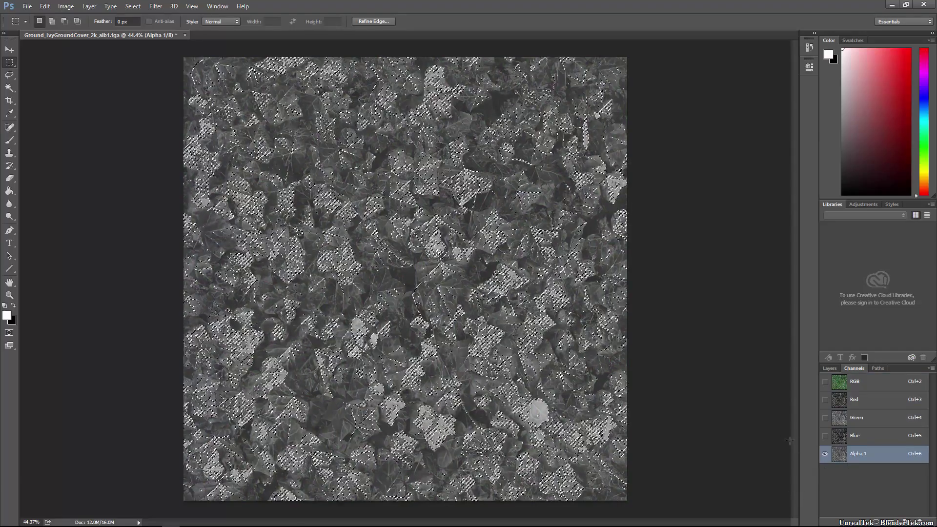
# Deselect, then apply Levels to Alpha 1 with Auto, midtone about 0.15 and white point 202.
pyautogui.click(132, 6)
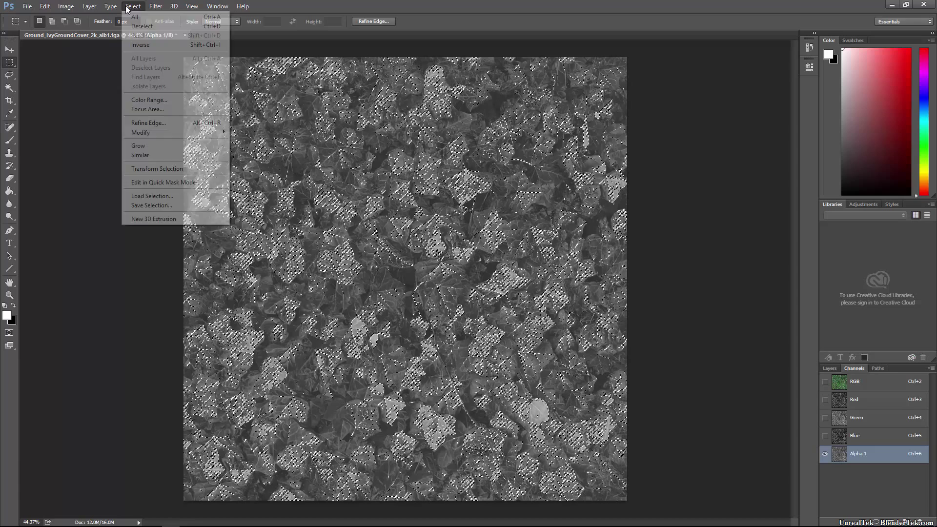
pyautogui.click(140, 27)
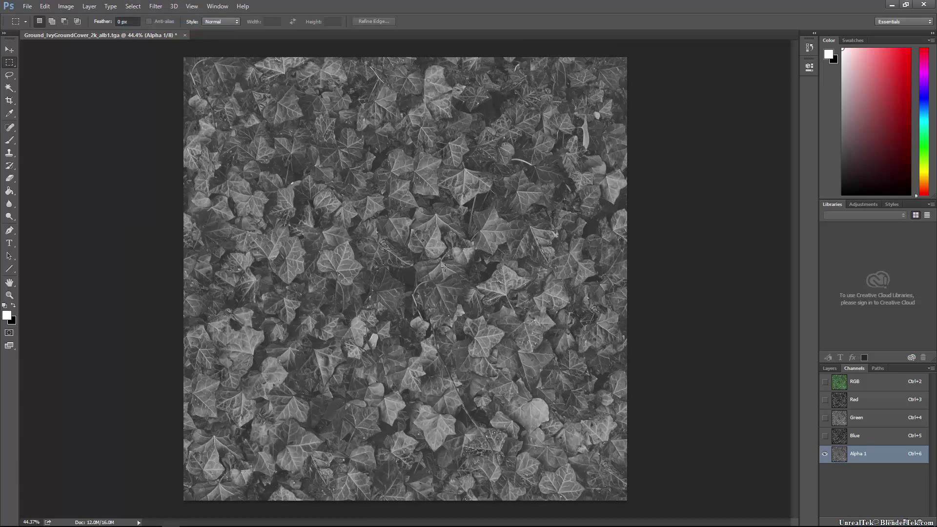
pyautogui.click(65, 6)
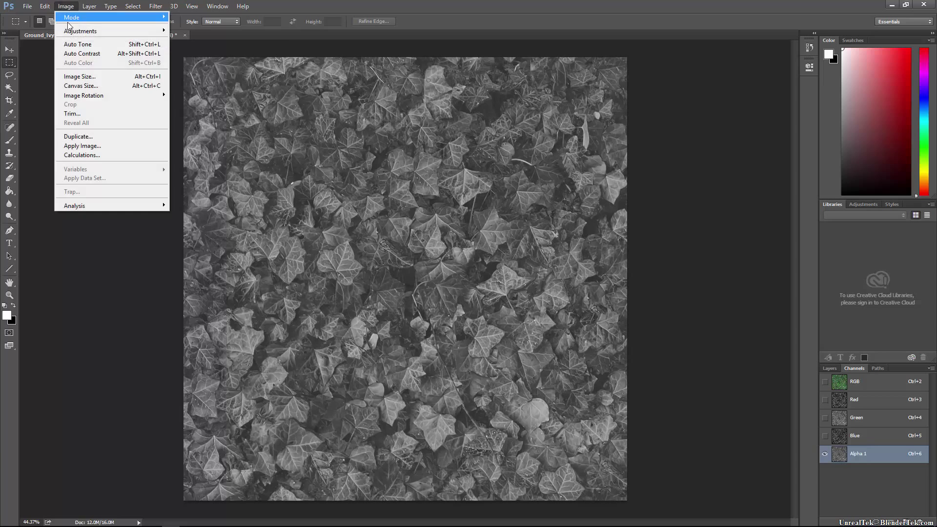
pyautogui.moveTo(84, 37)
pyautogui.click(226, 40)
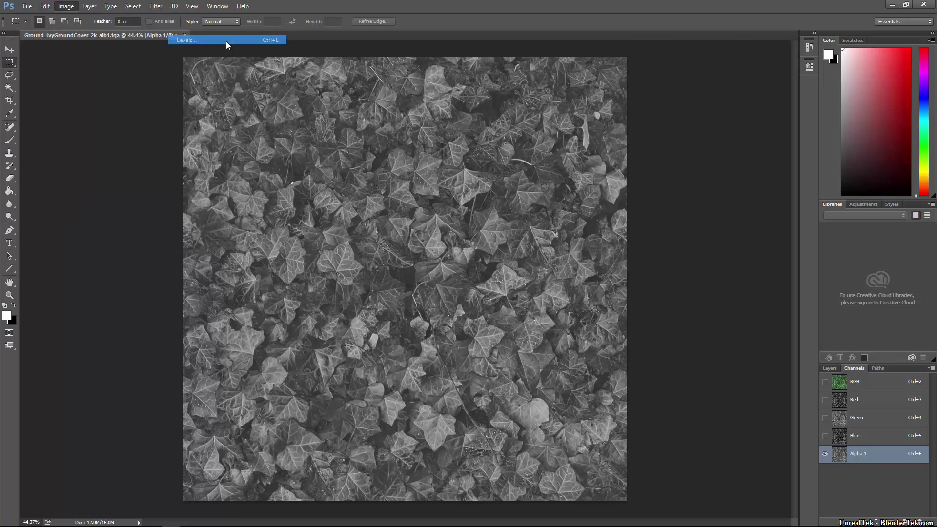
pyautogui.click(771, 181)
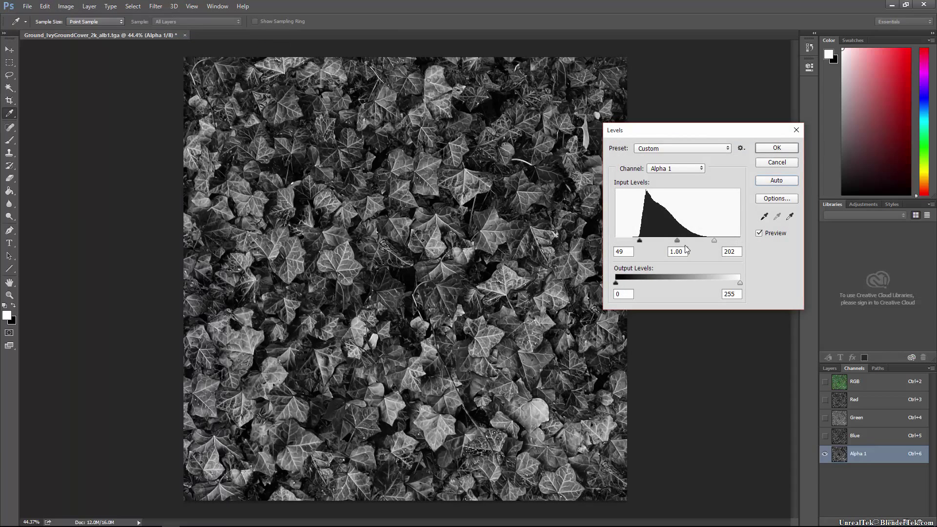
pyautogui.moveTo(682, 240); pyautogui.dragTo(706, 239)
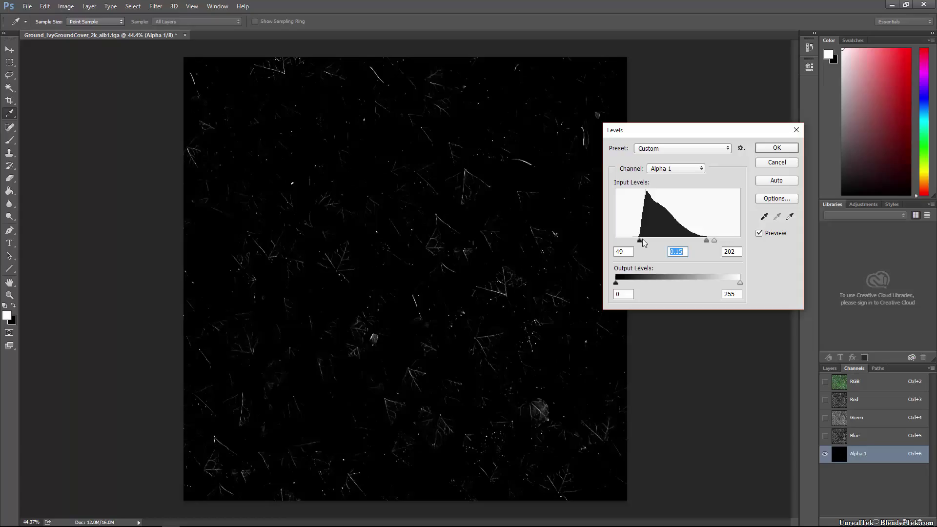
pyautogui.moveTo(639, 240); pyautogui.dragTo(637, 240)
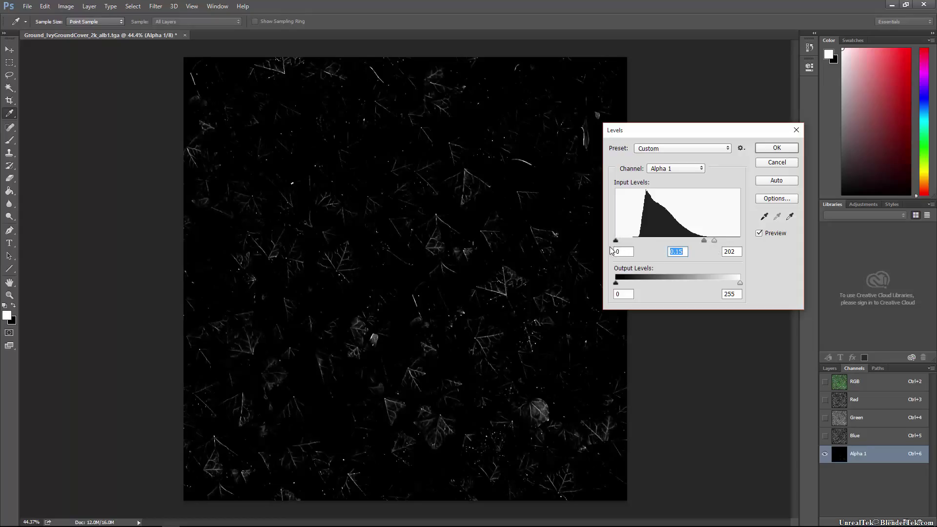
pyautogui.click(769, 153)
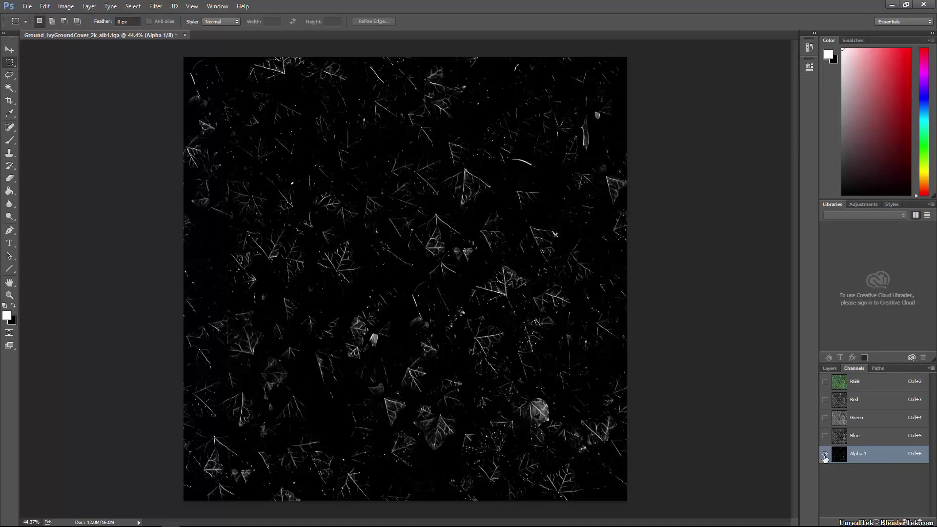
# Turn on the RGB channels so the Alpha 1 mask overlays the colour composite.
pyautogui.click(825, 381)
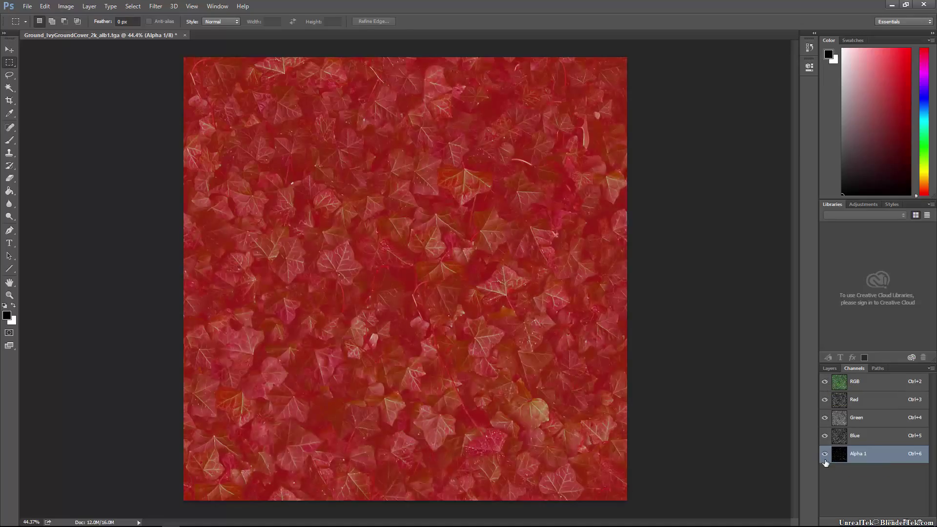
pyautogui.click(824, 459)
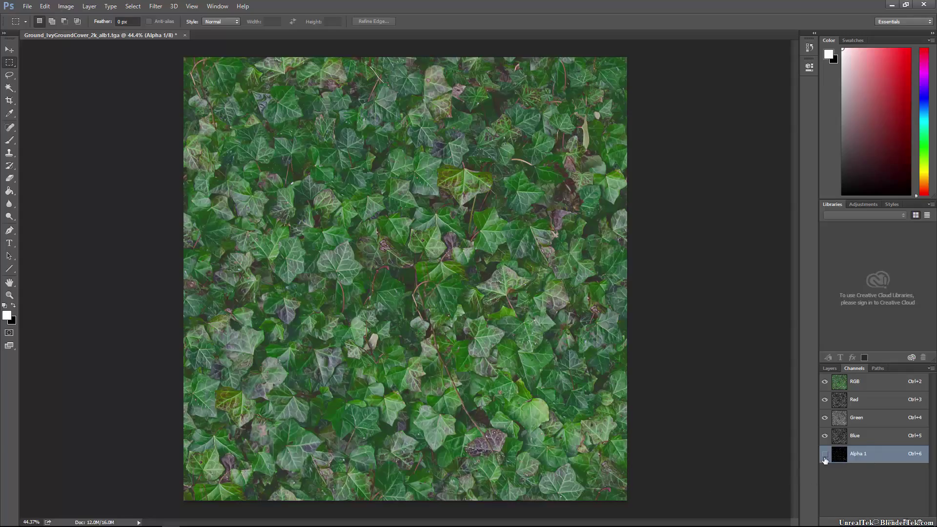
pyautogui.click(825, 459)
# Rename the Alpha 1 channel to 'Alpha'.
pyautogui.doubleClick(862, 460)
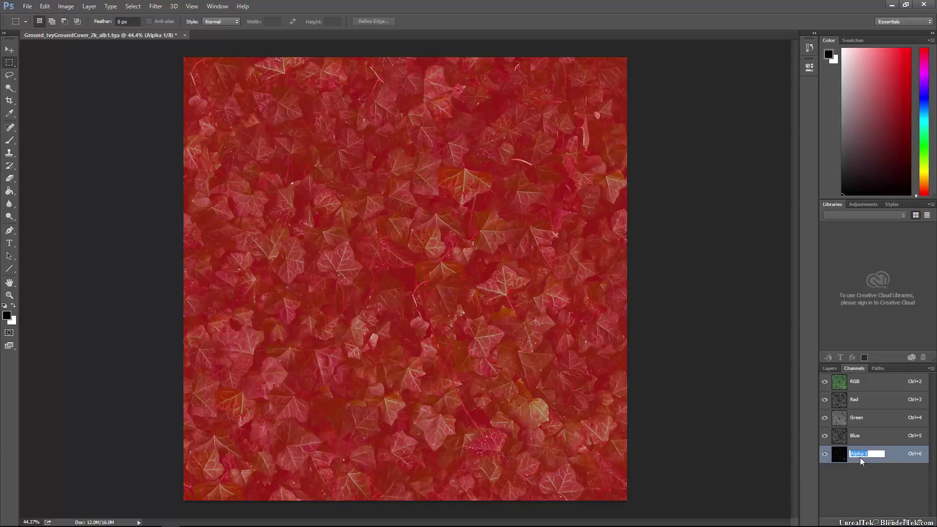
pyautogui.press('Return')
pyautogui.click(27, 6)
# Save the texture as 32 bits/pixel Targa 'ExampleTGA_Alb_and_spec.tga' with its alpha channel.
pyautogui.click(59, 115)
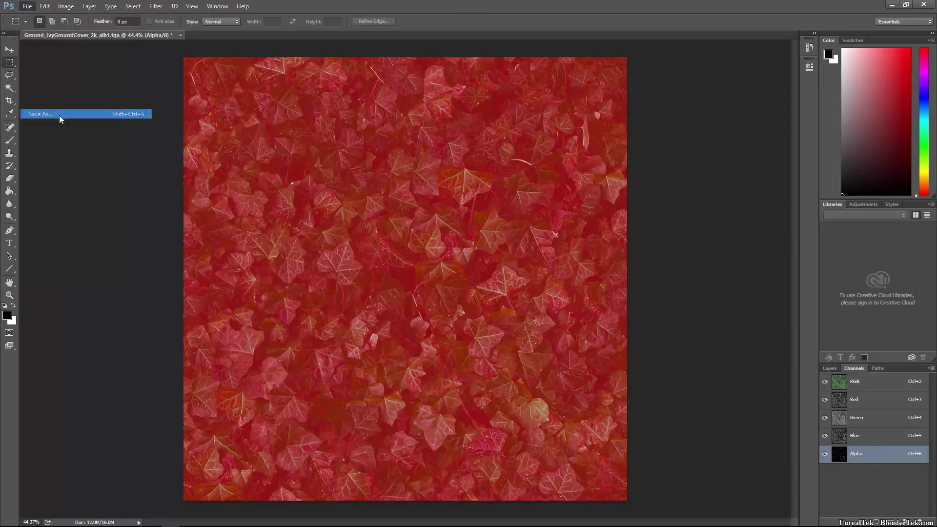
pyautogui.write('leTGA_Al')
pyautogui.write('b_and_spec')
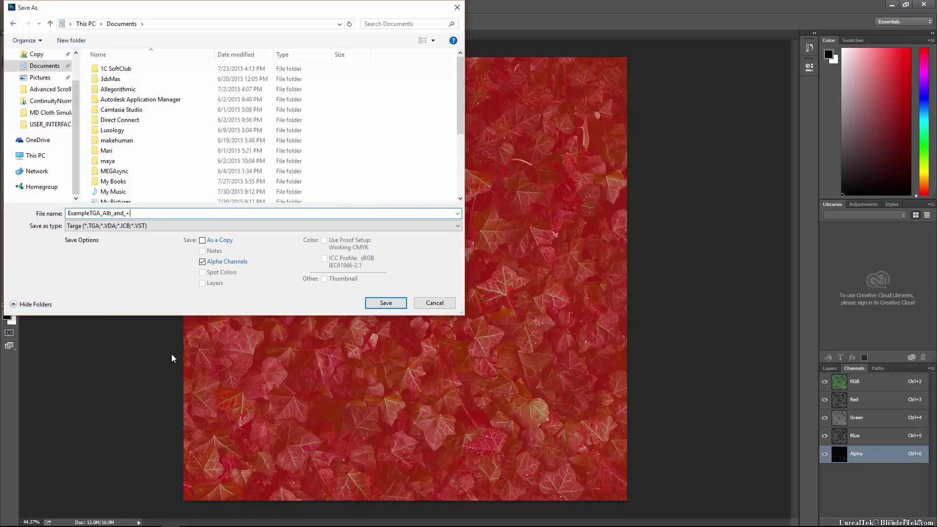
pyautogui.press('Return')
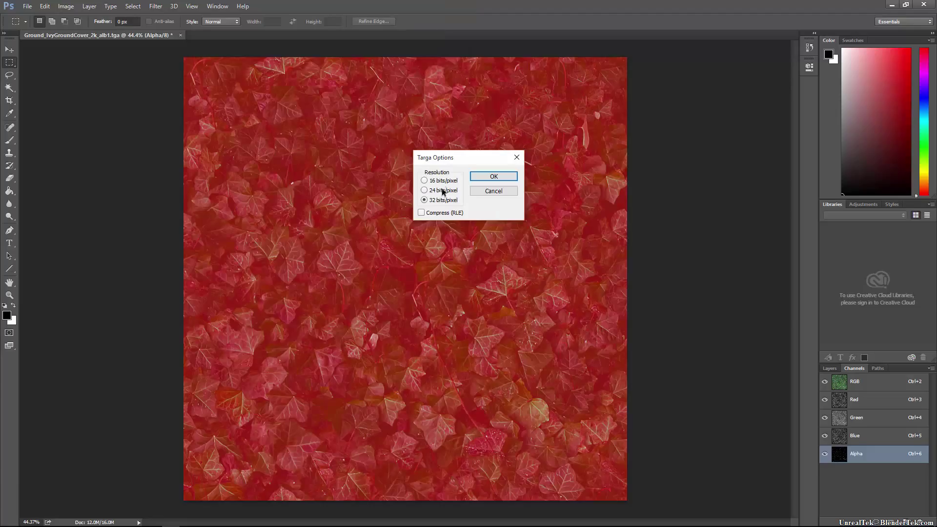
pyautogui.click(445, 180)
pyautogui.click(494, 176)
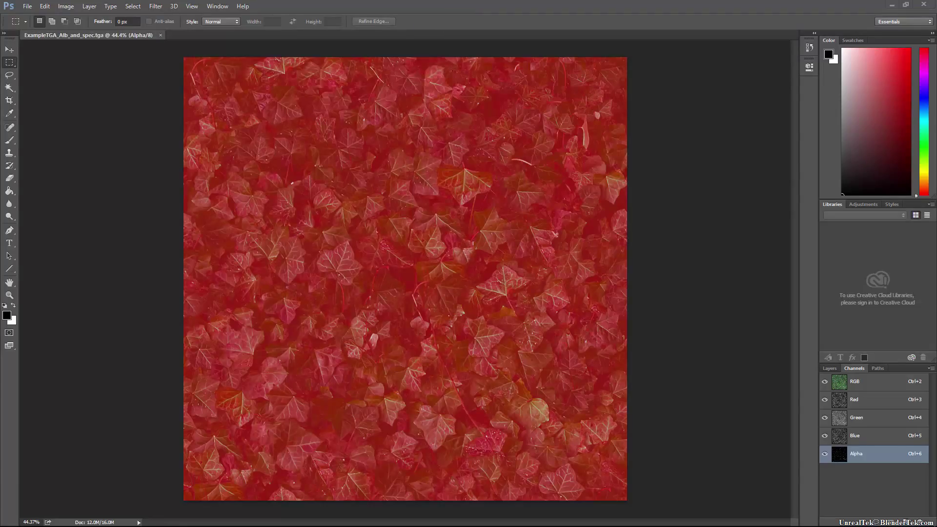
# Maximize Unreal Editor, import ExampleTGA_Alb_and_spec into TextureChannelsExample, and open M_example.
pyautogui.moveTo(936, 105); pyautogui.dragTo(721, 104)
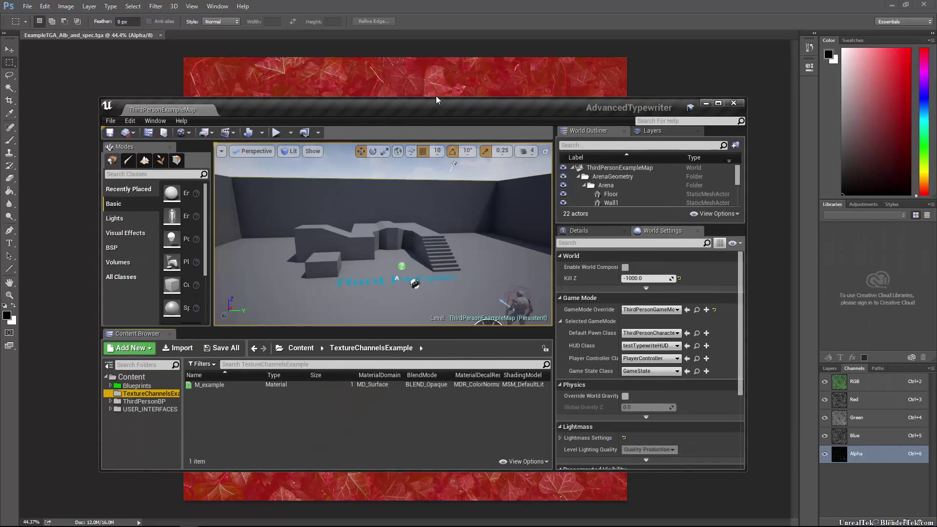
pyautogui.click(720, 104)
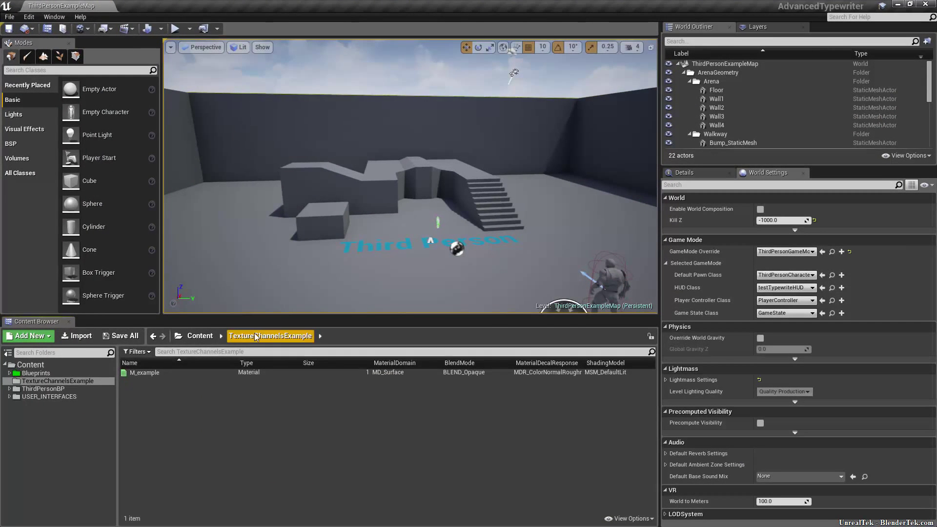
pyautogui.click(148, 373)
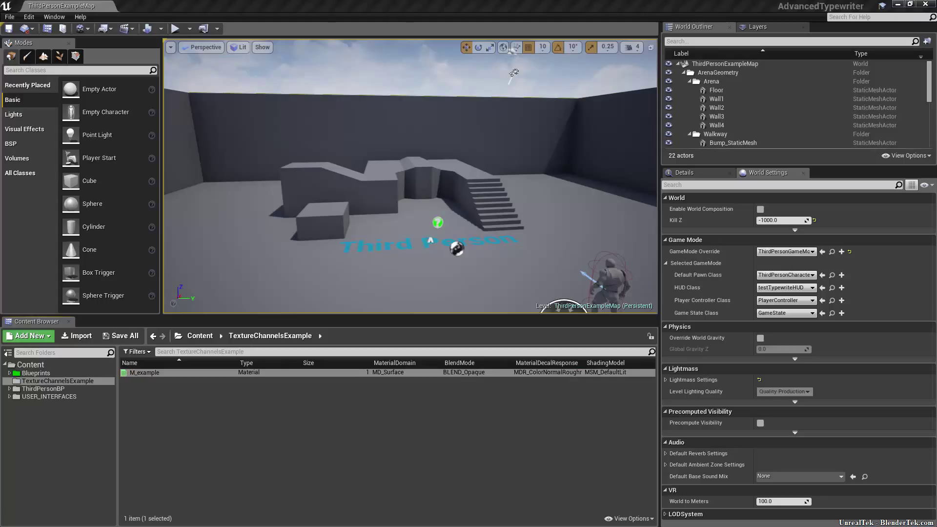
pyautogui.moveTo(317, 453); pyautogui.dragTo(158, 411)
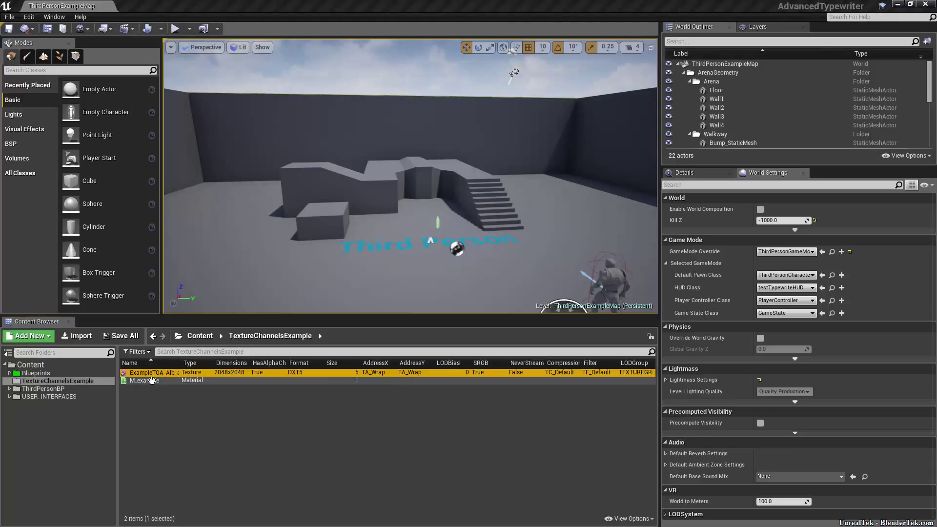
pyautogui.doubleClick(146, 380)
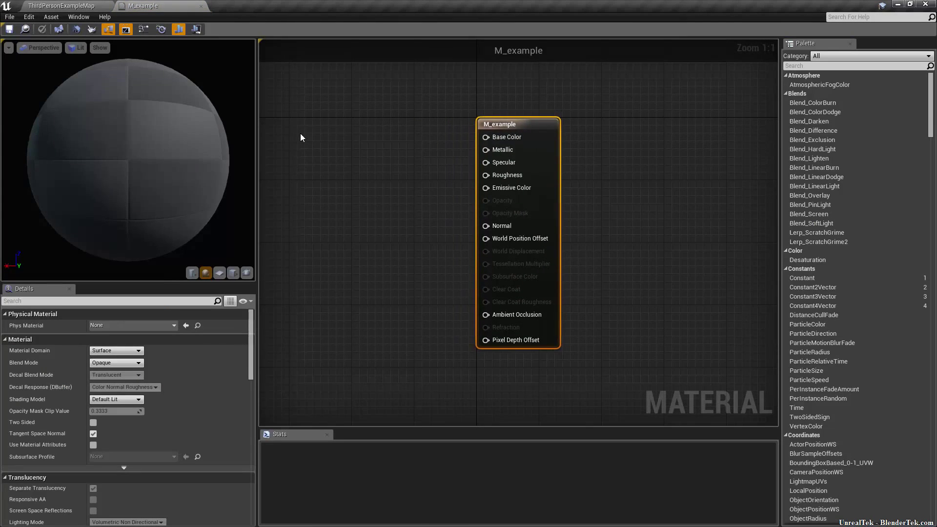
# Add a Texture Sample using ExampleTGA_Alb_and_spec and wire its RGB output into Base Color.
pyautogui.click(313, 129)
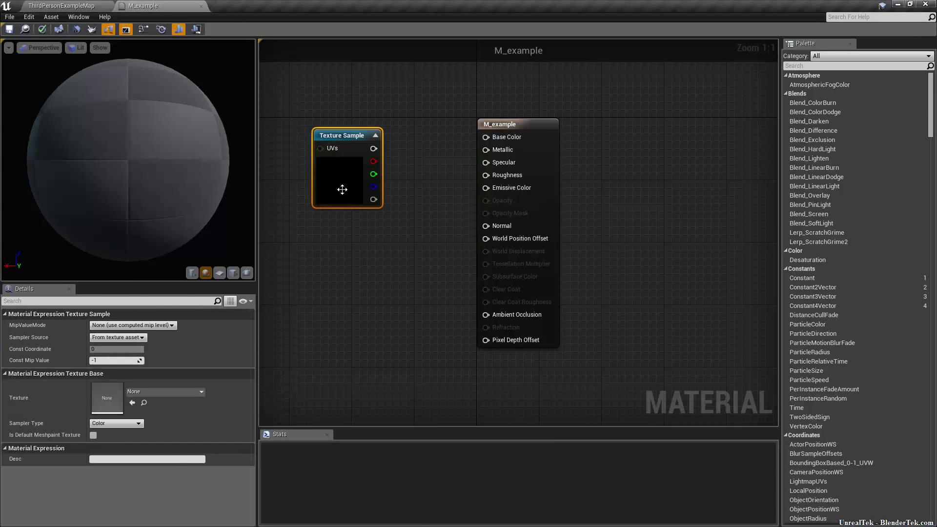
pyautogui.click(166, 391)
pyautogui.write('example')
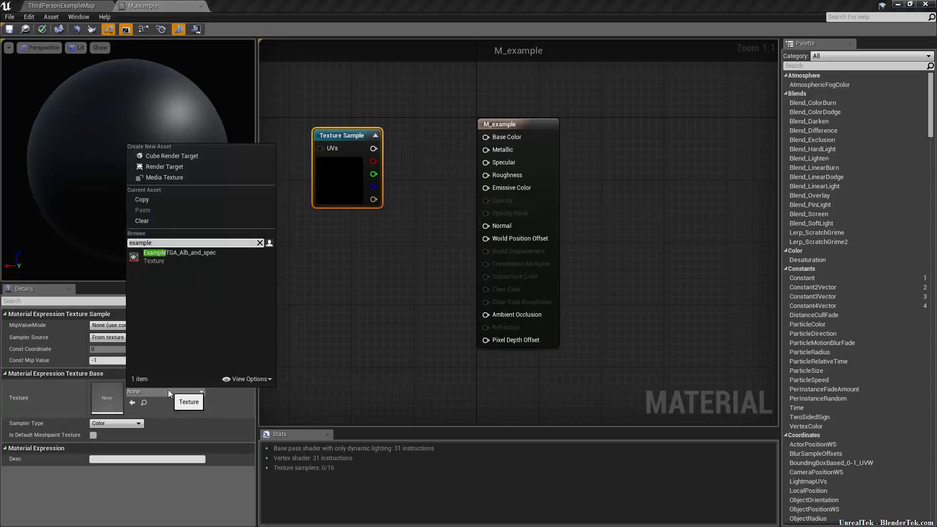
pyautogui.click(172, 256)
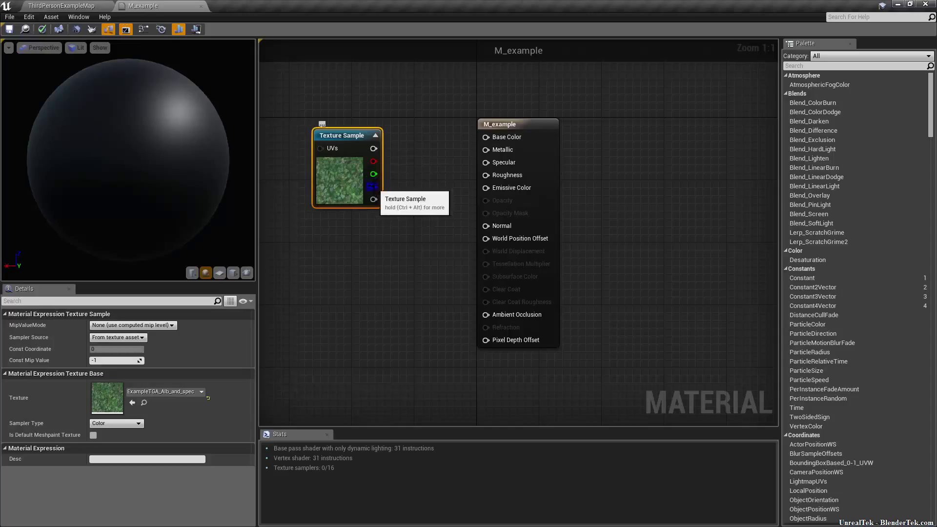
pyautogui.moveTo(373, 148); pyautogui.dragTo(486, 137)
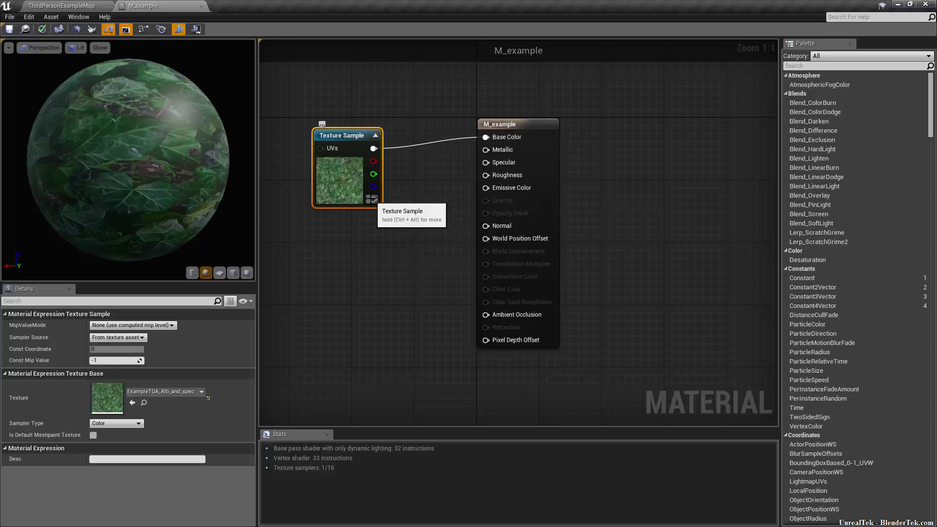
# Connect the Texture Sample's alpha pin to M_example's Specular input, redoing the wire once.
pyautogui.moveTo(374, 199); pyautogui.dragTo(482, 163)
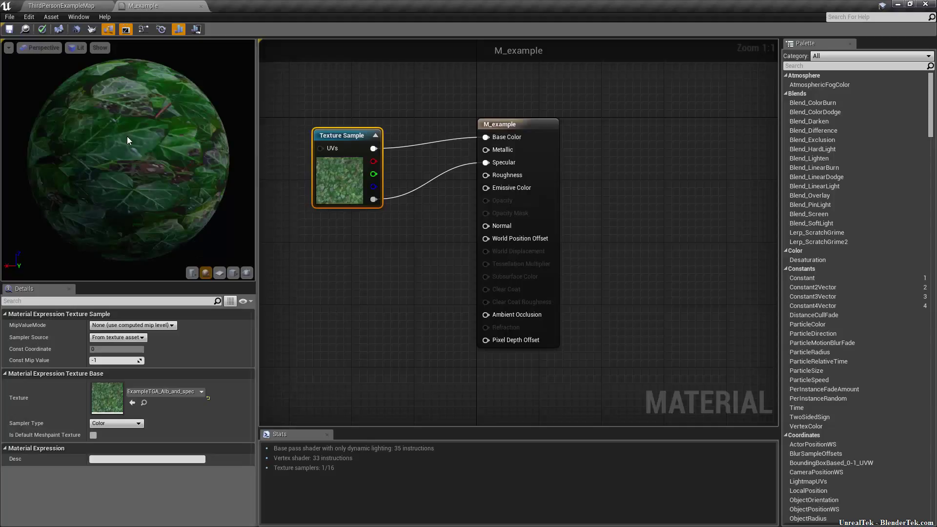
pyautogui.keyDown('alt'); pyautogui.click(372, 201); pyautogui.keyUp('alt')
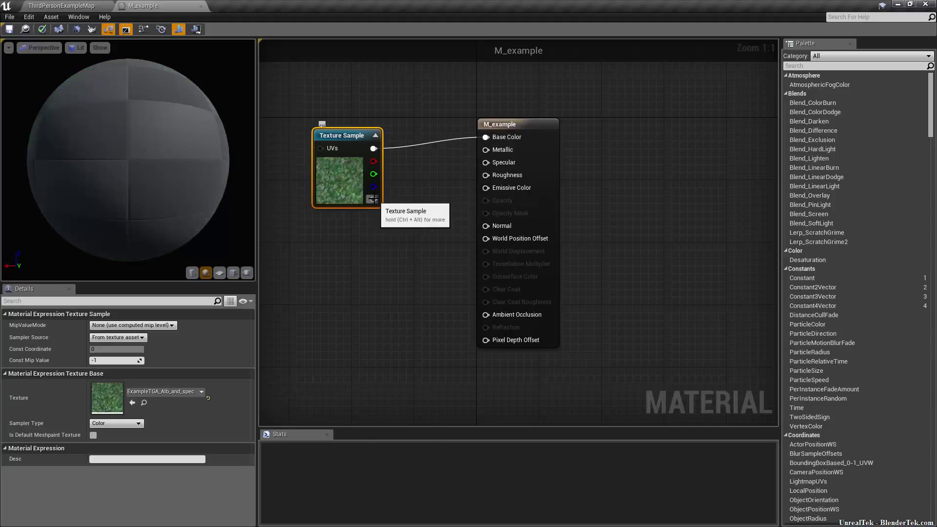
pyautogui.moveTo(372, 200); pyautogui.dragTo(486, 162)
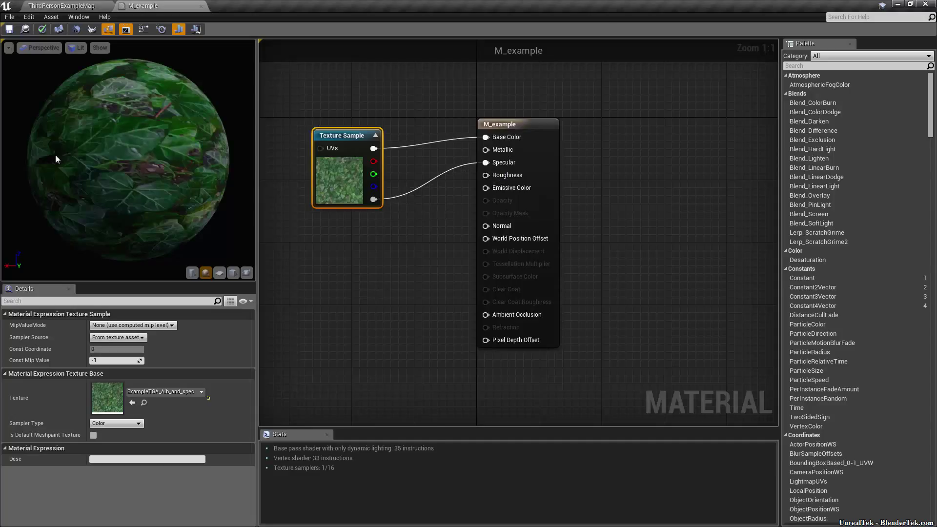